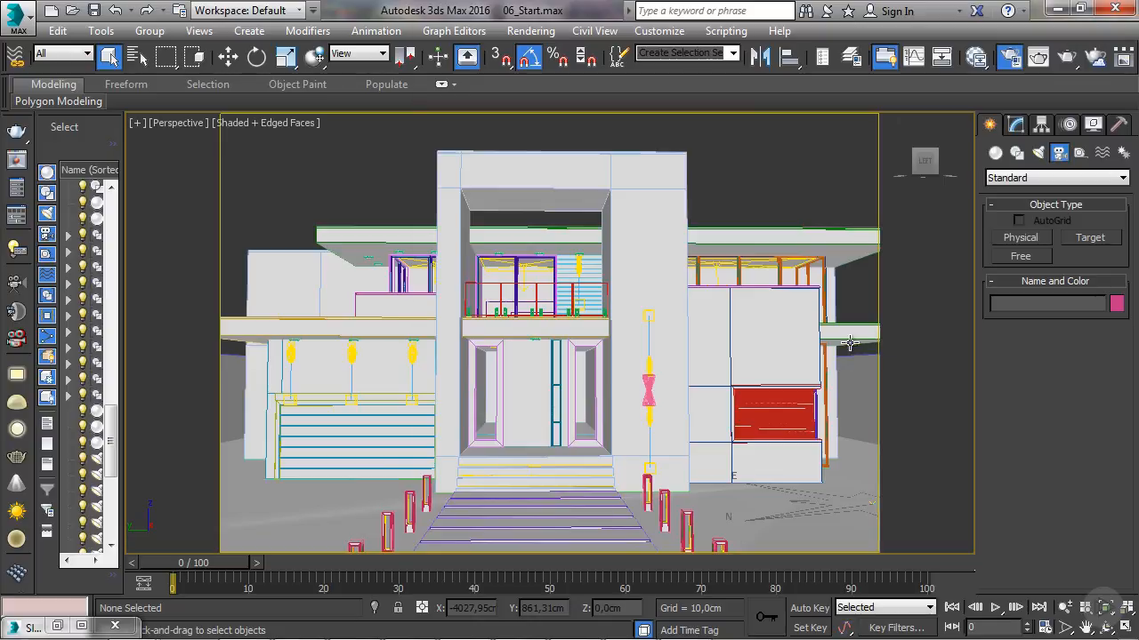
Set the render output size to the HDTV (video) preset at 1920 x 1080 in the render setup.
{"action": "key", "text": "F10"}
{"action": "left_click_drag", "start_coordinate": [442, 436], "coordinate": [459, 347]}
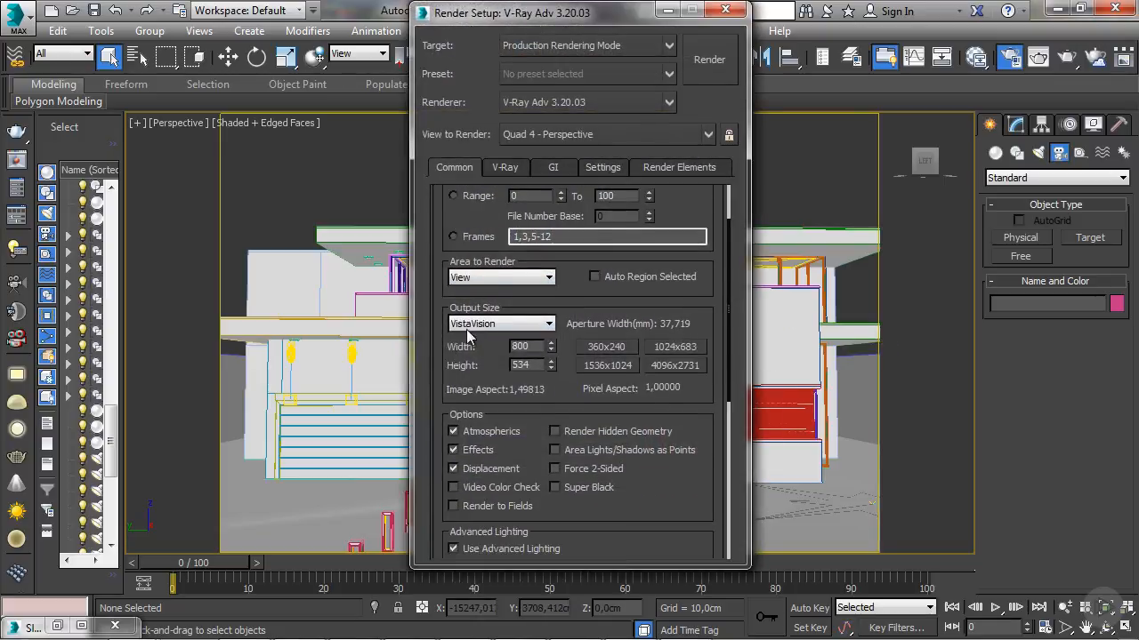
{"action": "left_click", "coordinate": [470, 325]}
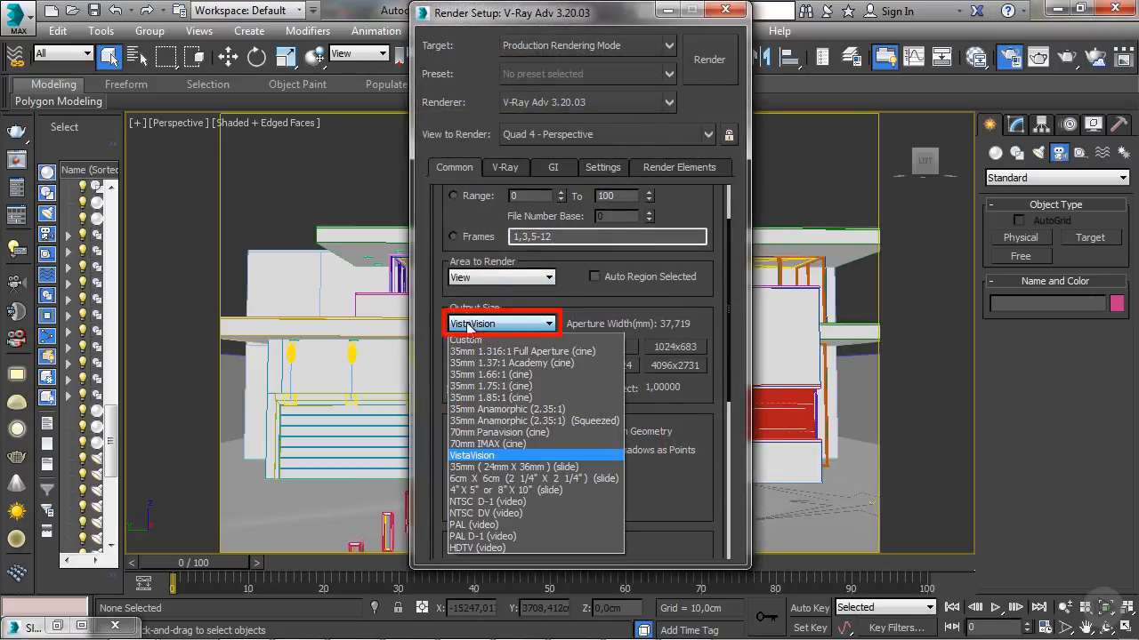
{"action": "left_click", "coordinate": [471, 548]}
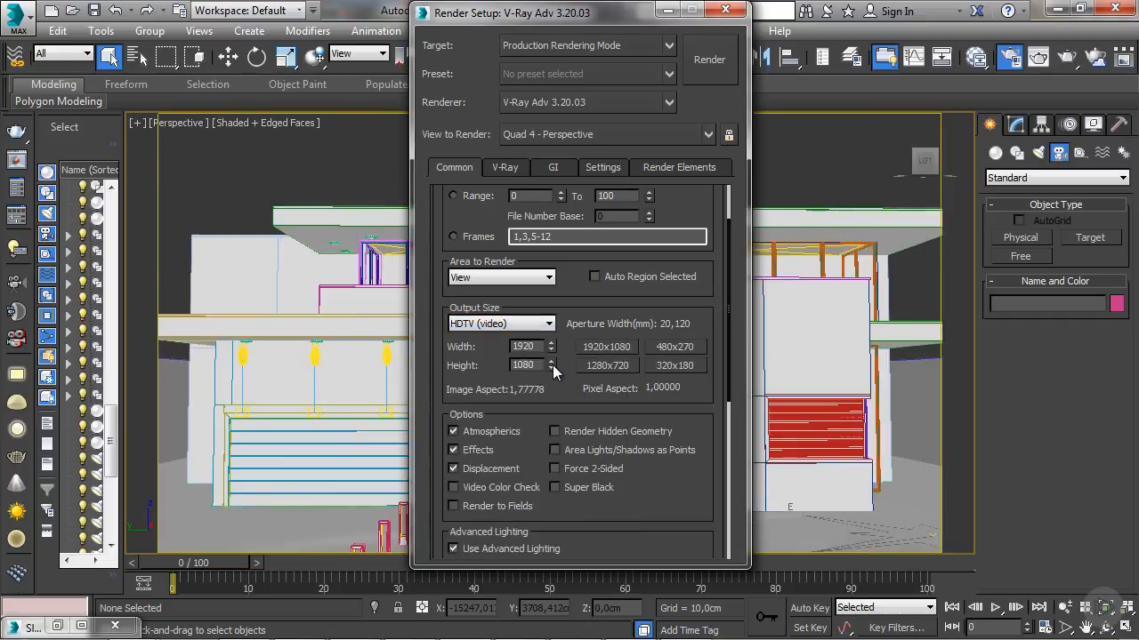
{"action": "left_click", "coordinate": [725, 9]}
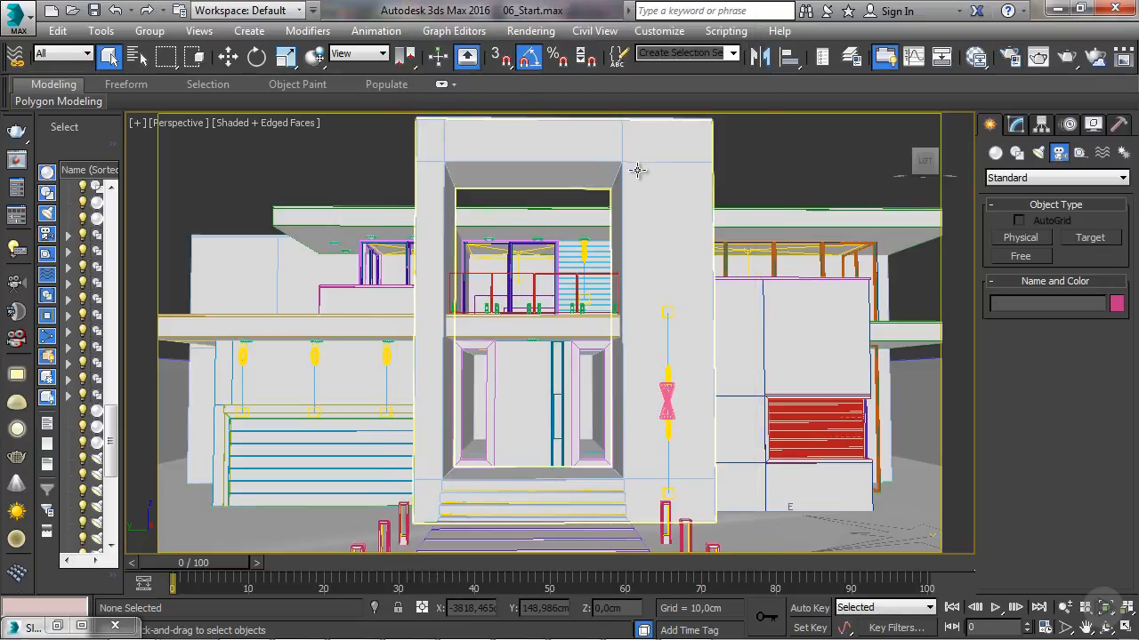
Create a targeted Physical camera in the Top view, placed in front of the entrance walkway and aimed at the house.
{"action": "scroll", "coordinate": [637, 178], "scroll_direction": "down", "scroll_amount": 2}
{"action": "middle_click_drag", "start_coordinate": [685, 183], "coordinate": [676, 213]}
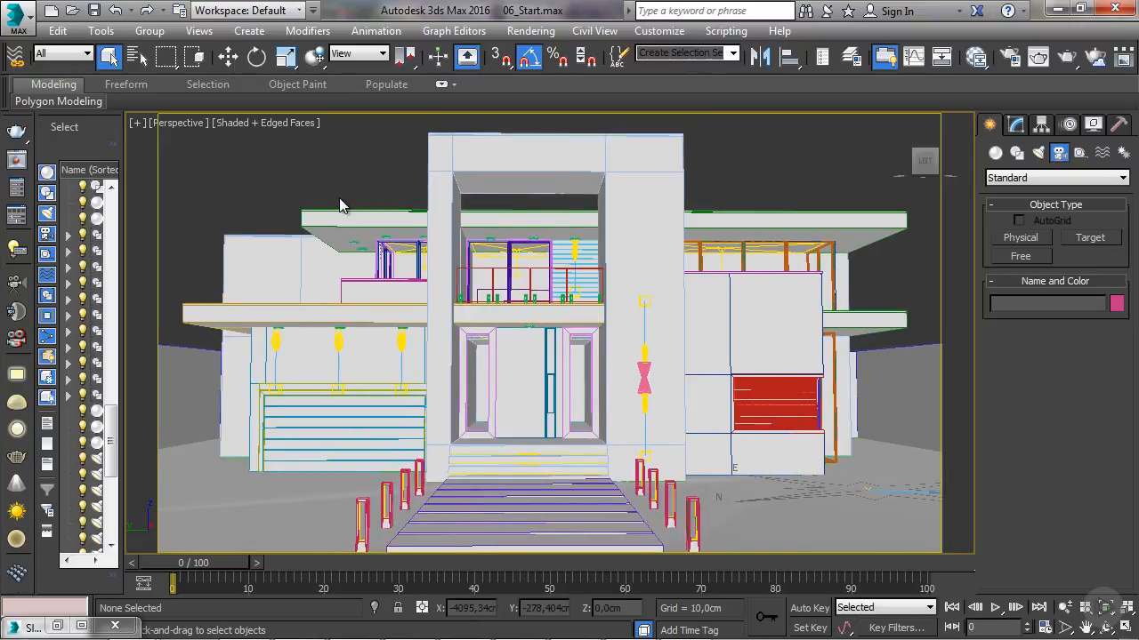
{"action": "key", "text": "alt+w"}
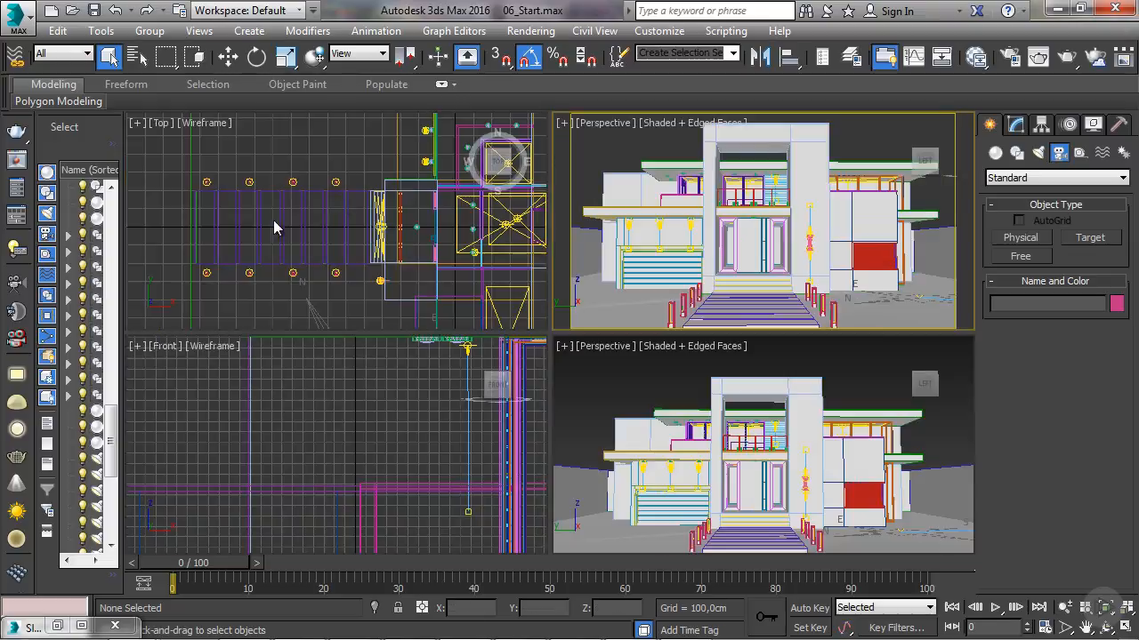
{"action": "left_click", "coordinate": [288, 261]}
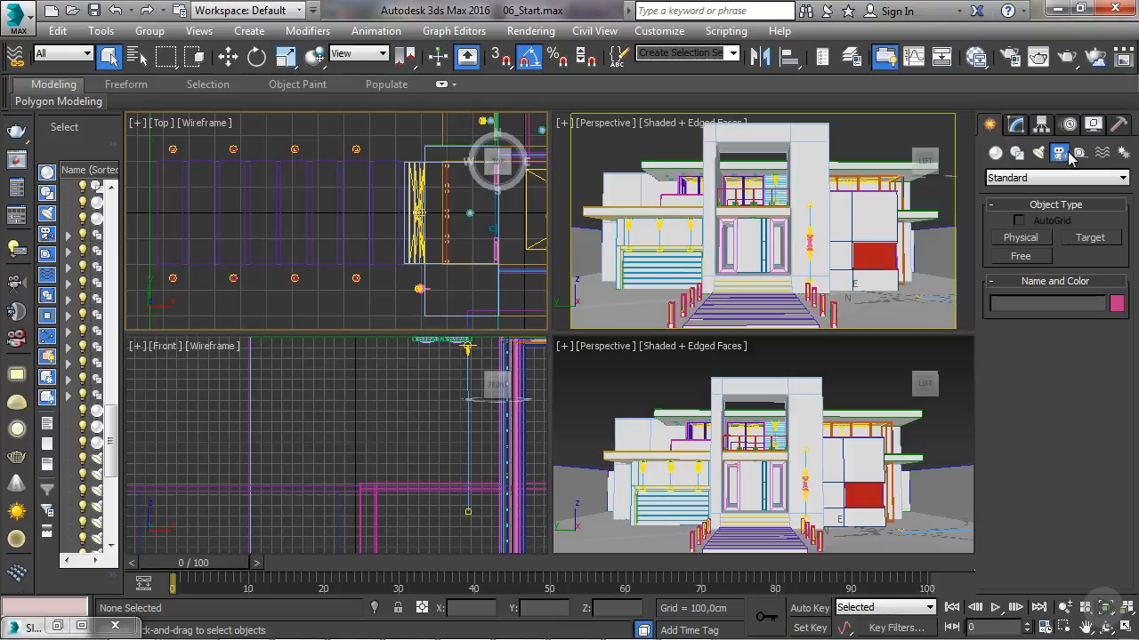
{"action": "left_click", "coordinate": [1020, 247]}
{"action": "scroll", "coordinate": [307, 239], "scroll_direction": "down", "scroll_amount": 5}
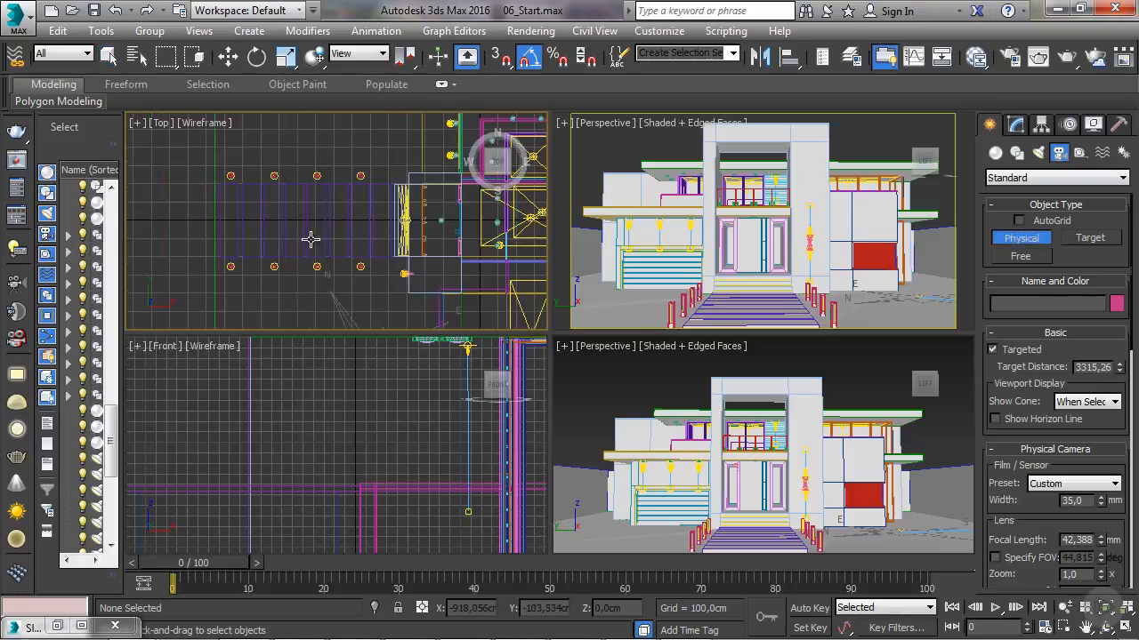
{"action": "left_click_drag", "start_coordinate": [191, 232], "coordinate": [394, 232]}
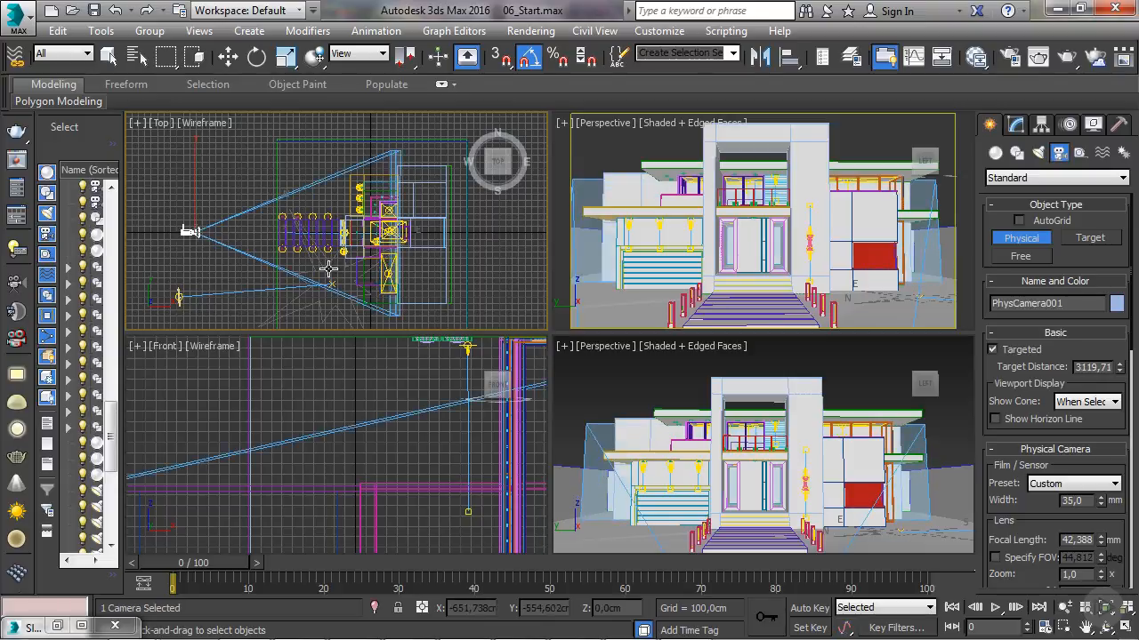
{"action": "right_click", "coordinate": [329, 269]}
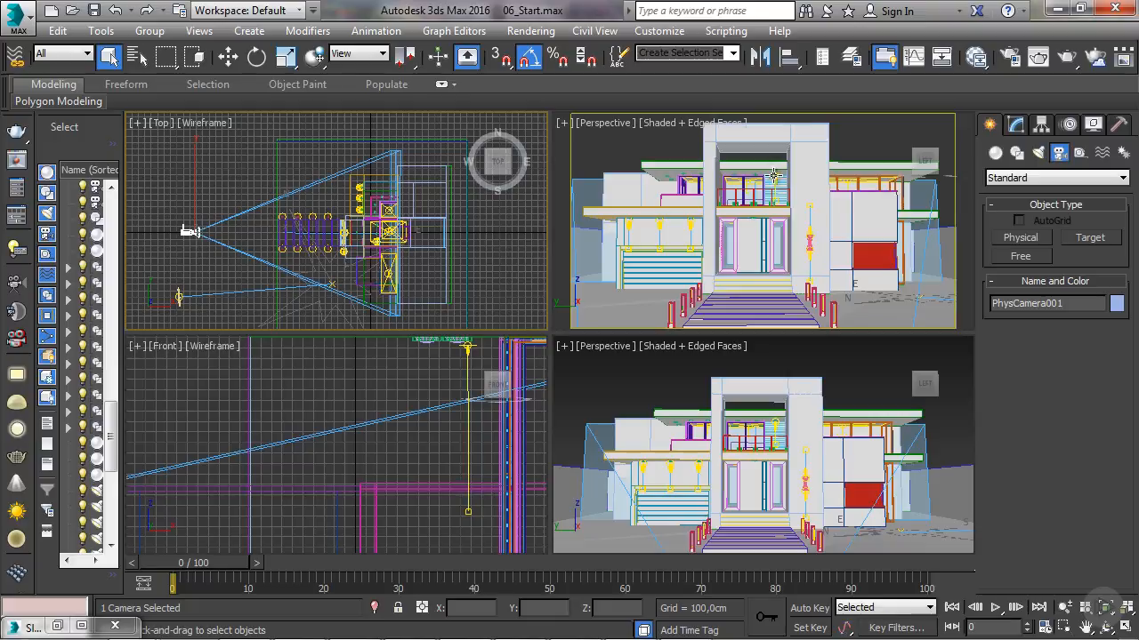
Select the new physical camera and match it to the unframed Perspective view of the house.
{"action": "left_click", "coordinate": [165, 246]}
{"action": "left_click", "coordinate": [186, 233]}
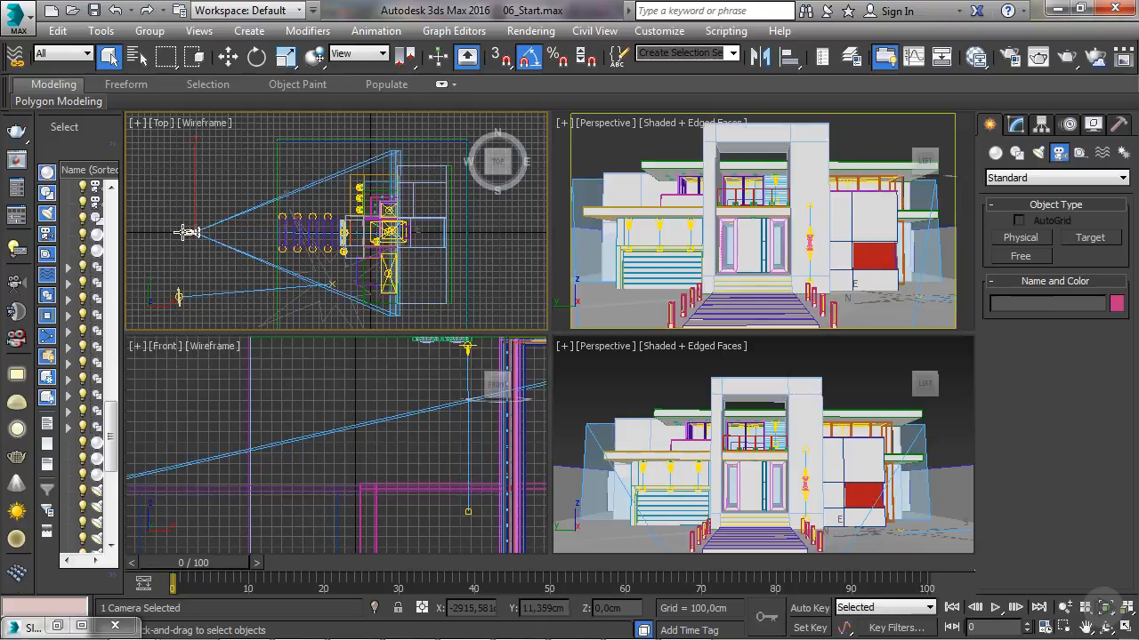
{"action": "right_click", "coordinate": [654, 235]}
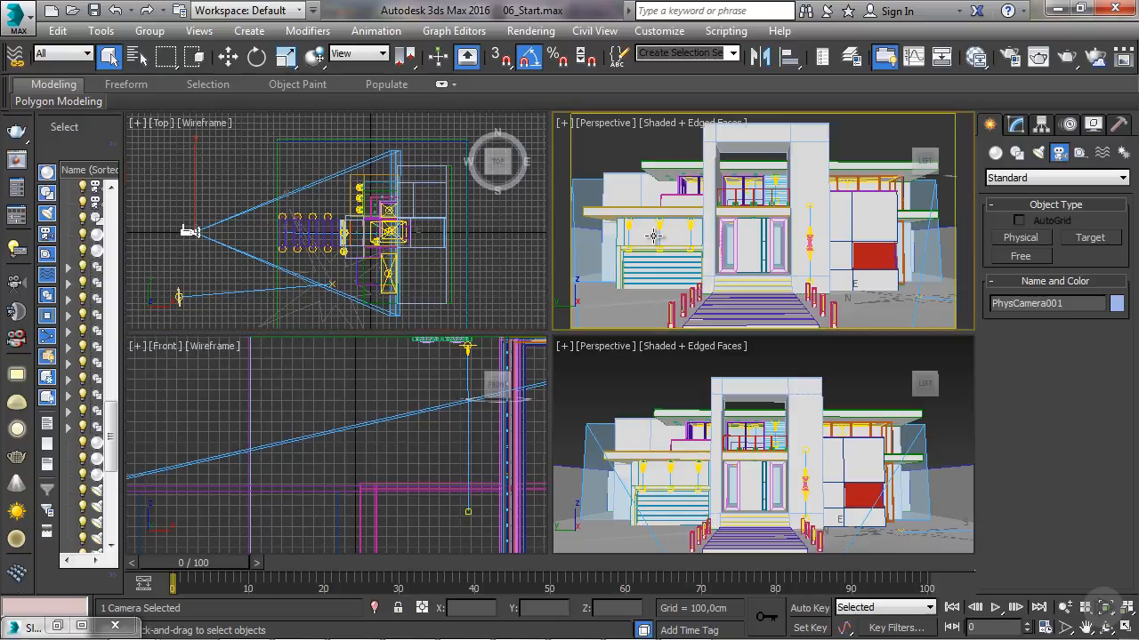
{"action": "right_click", "coordinate": [651, 354]}
{"action": "key", "text": "ctrl+c"}
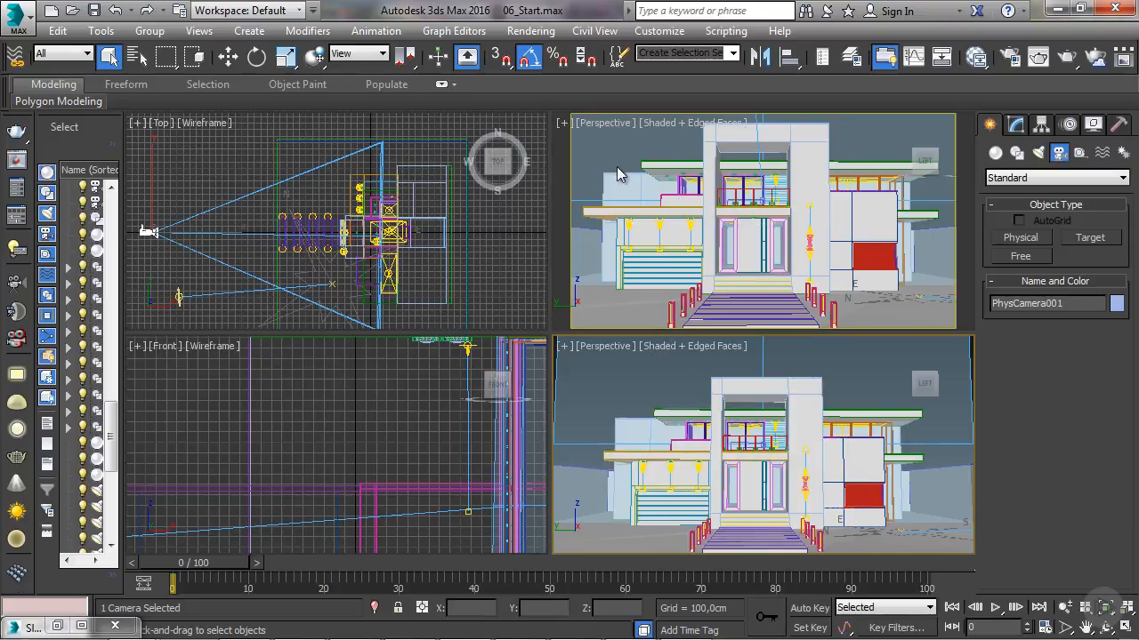
Switch the Perspective viewport that shows safe frames to the PhysCamera001 view.
{"action": "left_click", "coordinate": [604, 123]}
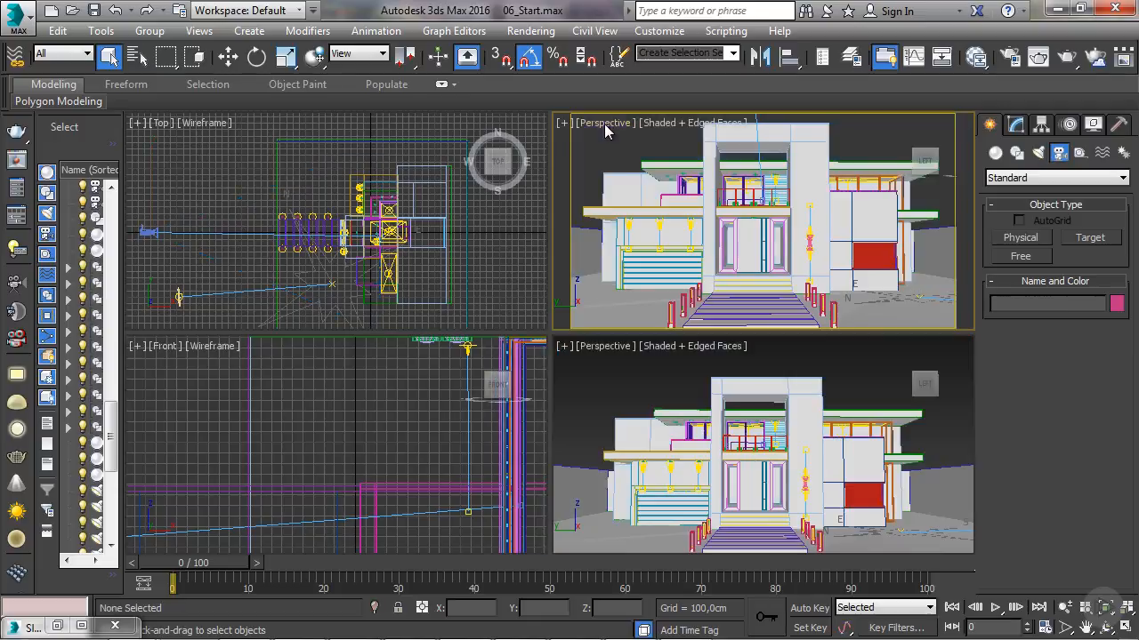
{"action": "mouse_move", "coordinate": [654, 142]}
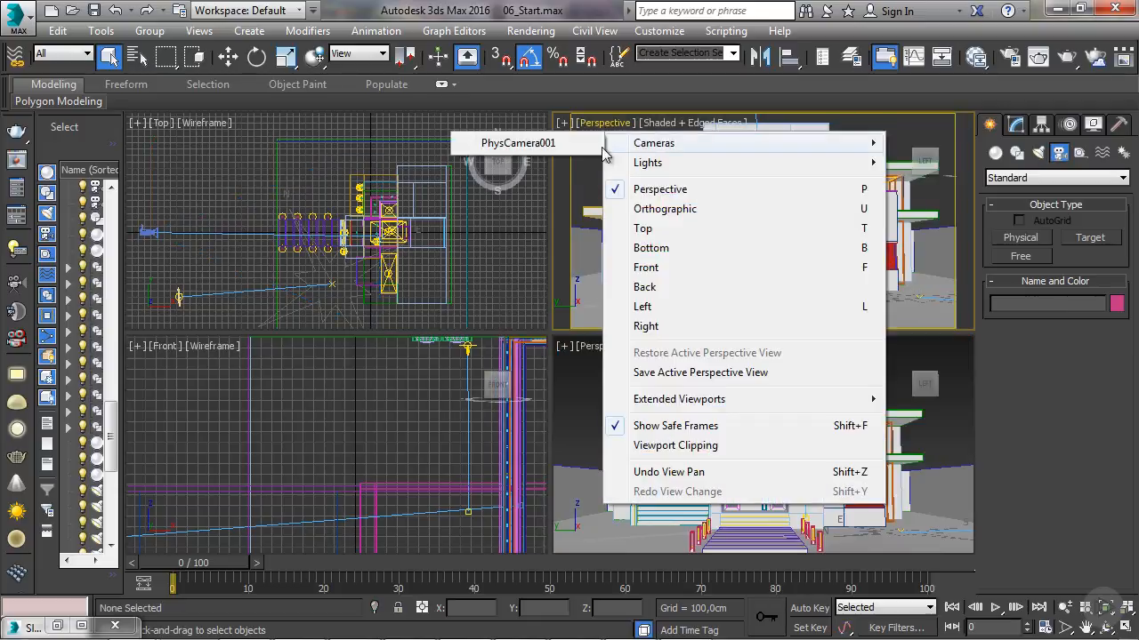
{"action": "left_click", "coordinate": [534, 143]}
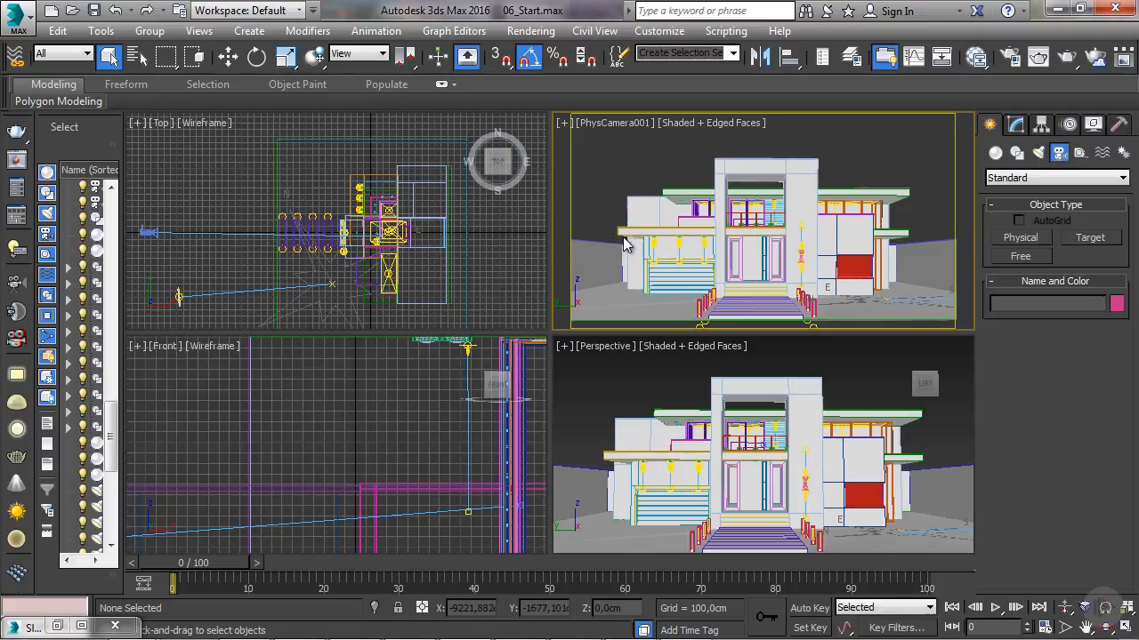
Move the physical camera closer to the house along X in the Top view, to about X -3116.5 cm.
{"action": "left_click", "coordinate": [148, 233]}
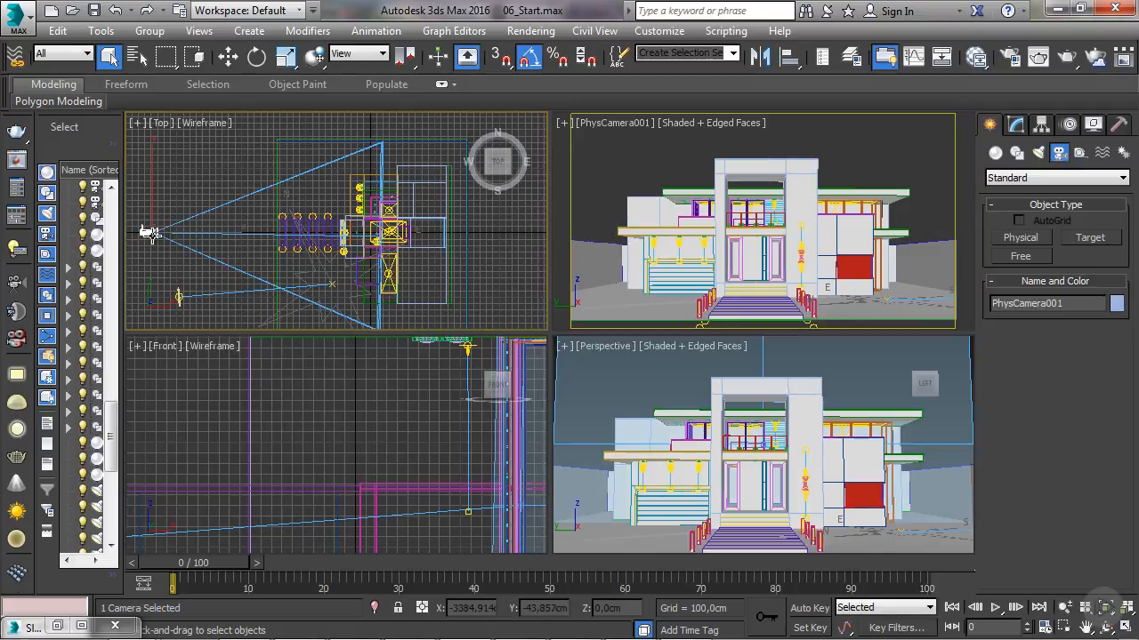
{"action": "key", "text": "w"}
{"action": "left_click_drag", "start_coordinate": [197, 231], "coordinate": [211, 231]}
Select the camera's target in the Front view and lower it to about Z 498.8 cm.
{"action": "middle_click_drag", "start_coordinate": [311, 420], "coordinate": [354, 414]}
{"action": "scroll", "coordinate": [354, 415], "scroll_direction": "down", "scroll_amount": 3}
{"action": "scroll", "coordinate": [262, 430], "scroll_direction": "down", "scroll_amount": 4}
{"action": "middle_click_drag", "start_coordinate": [260, 434], "coordinate": [319, 430]}
{"action": "scroll", "coordinate": [319, 431], "scroll_direction": "up", "scroll_amount": 4}
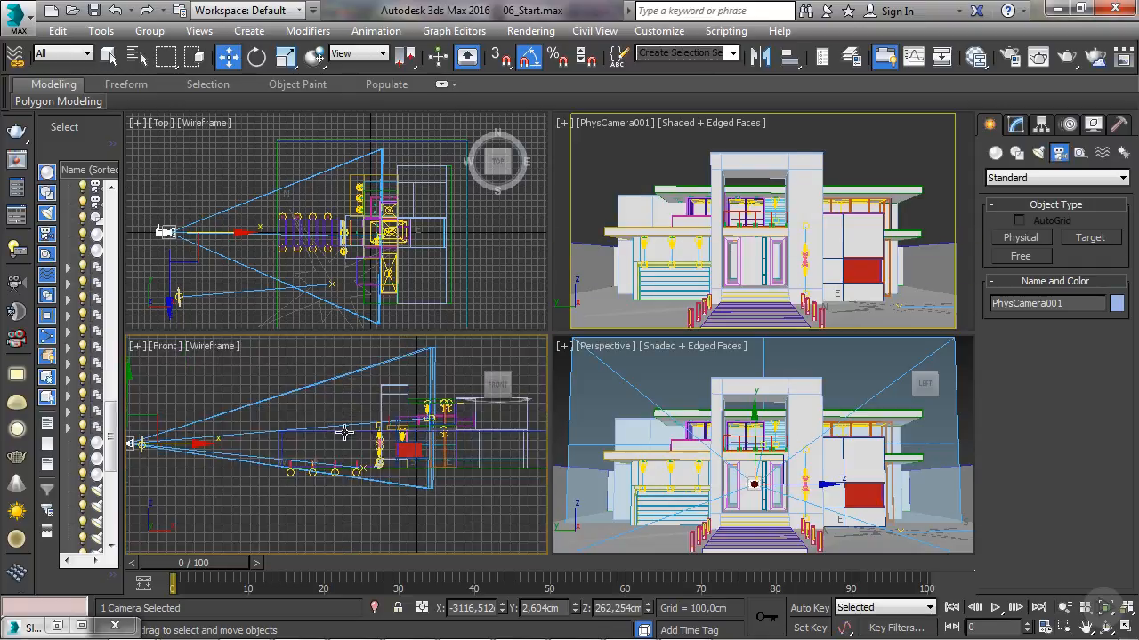
{"action": "scroll", "coordinate": [433, 427], "scroll_direction": "up", "scroll_amount": 6}
{"action": "scroll", "coordinate": [433, 426], "scroll_direction": "up", "scroll_amount": 2}
{"action": "left_click", "coordinate": [429, 394]}
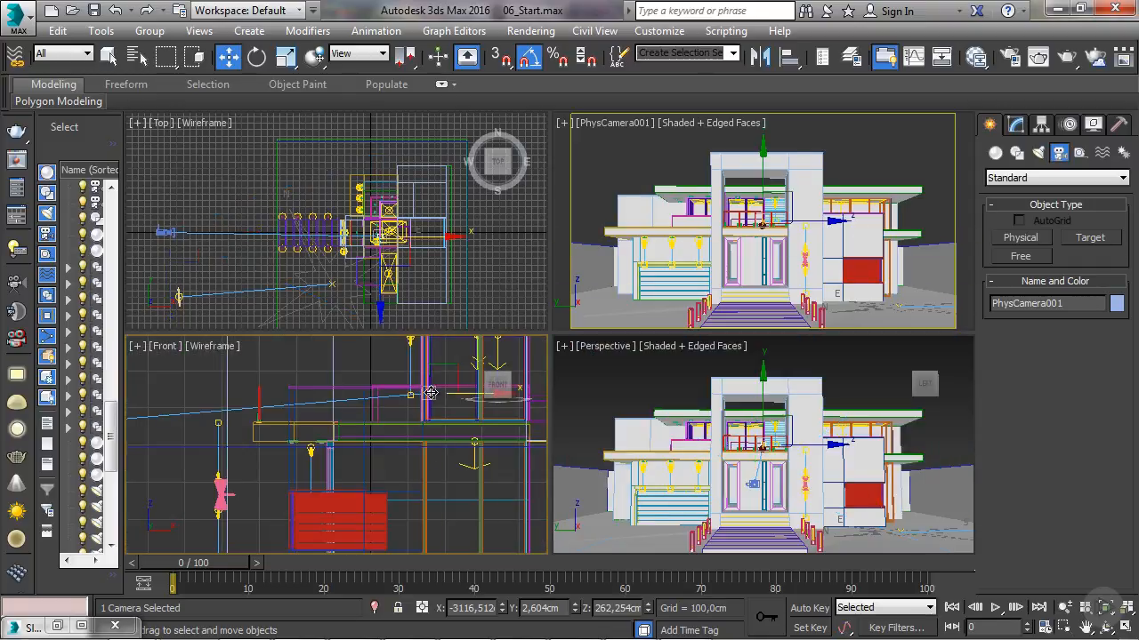
{"action": "left_click_drag", "start_coordinate": [427, 350], "coordinate": [430, 364]}
Select the camera body in the Front view and lower it to about Z 194.5 cm.
{"action": "scroll", "coordinate": [430, 365], "scroll_direction": "down", "scroll_amount": 8}
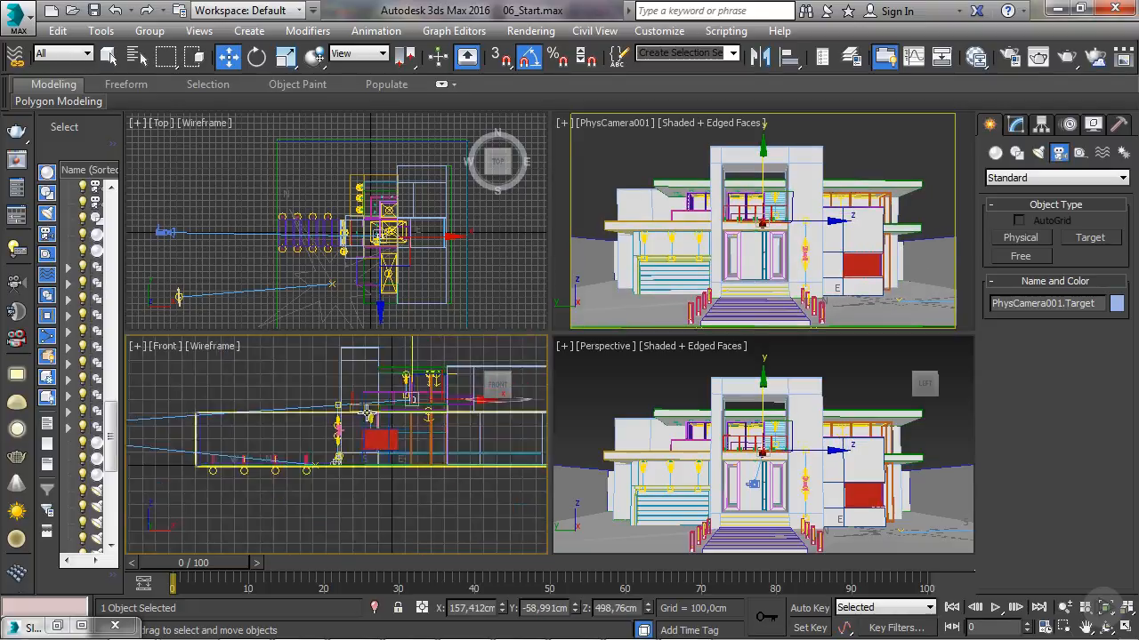
{"action": "left_click", "coordinate": [156, 426]}
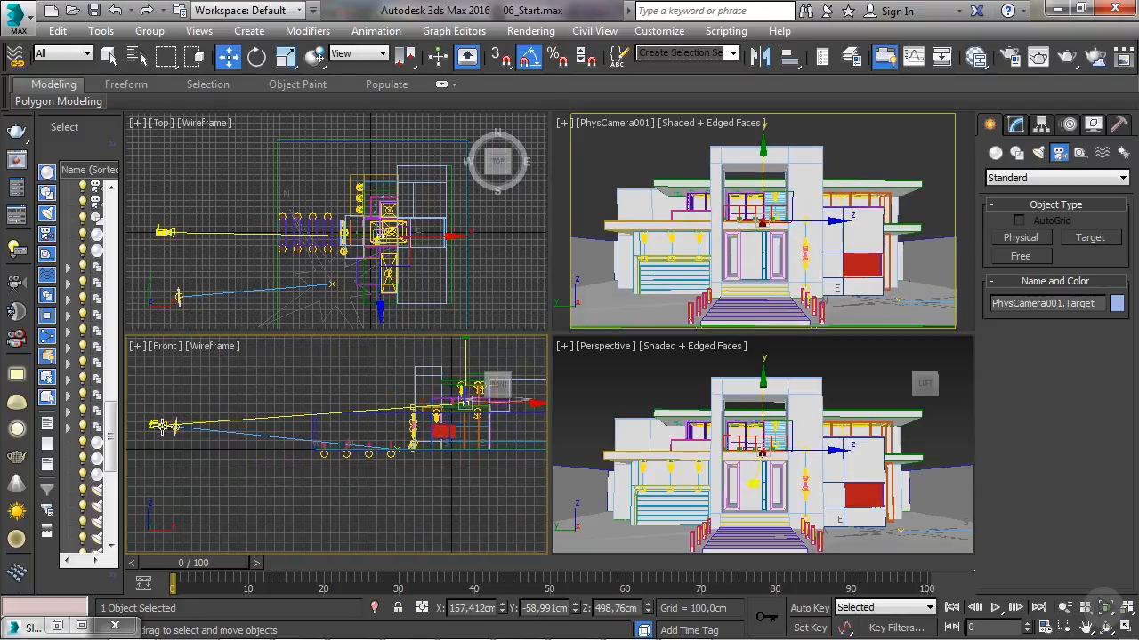
{"action": "left_click_drag", "start_coordinate": [161, 366], "coordinate": [167, 372]}
Reposition the camera in the Top view to about X -2835.4 cm and Y -77.2 cm.
{"action": "middle_click_drag", "start_coordinate": [213, 244], "coordinate": [242, 247]}
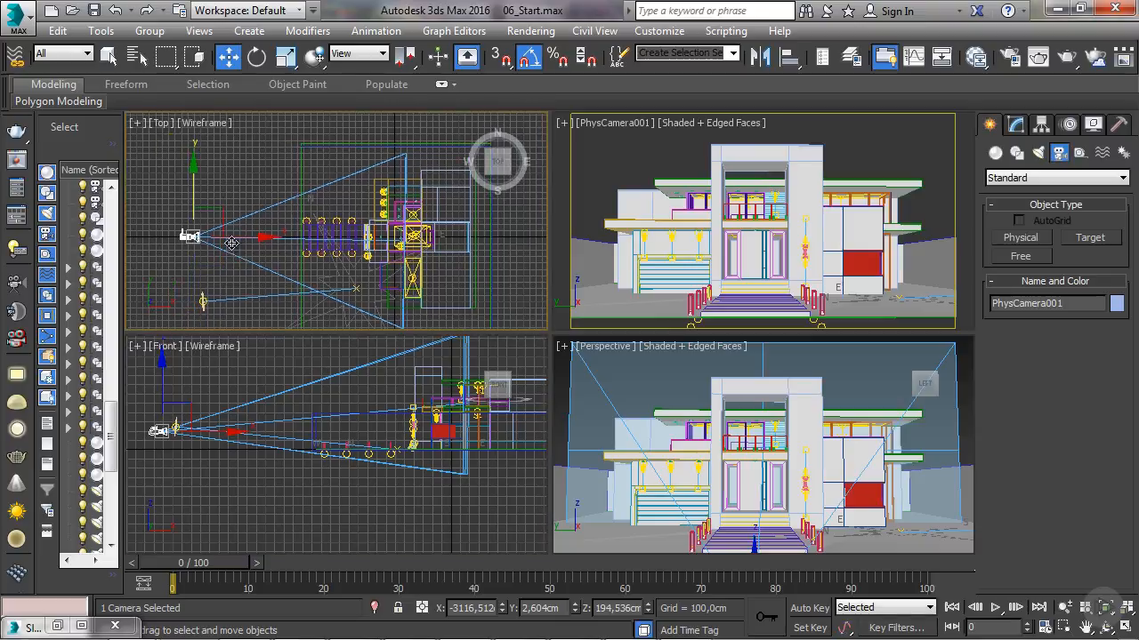
{"action": "left_click_drag", "start_coordinate": [241, 240], "coordinate": [258, 244]}
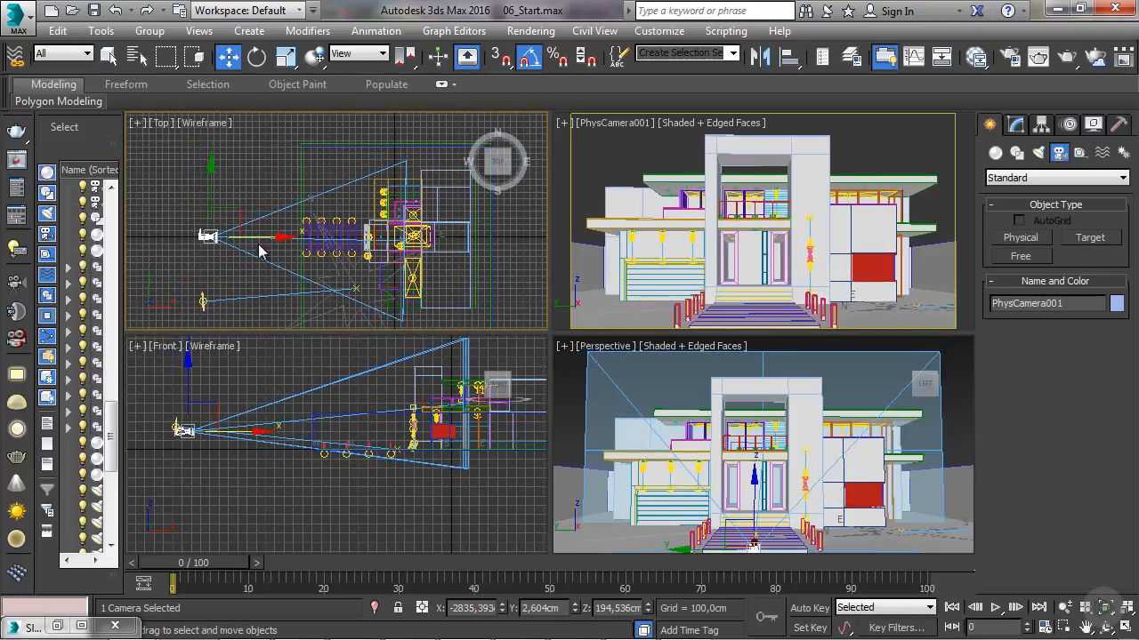
{"action": "left_click_drag", "start_coordinate": [214, 192], "coordinate": [214, 197]}
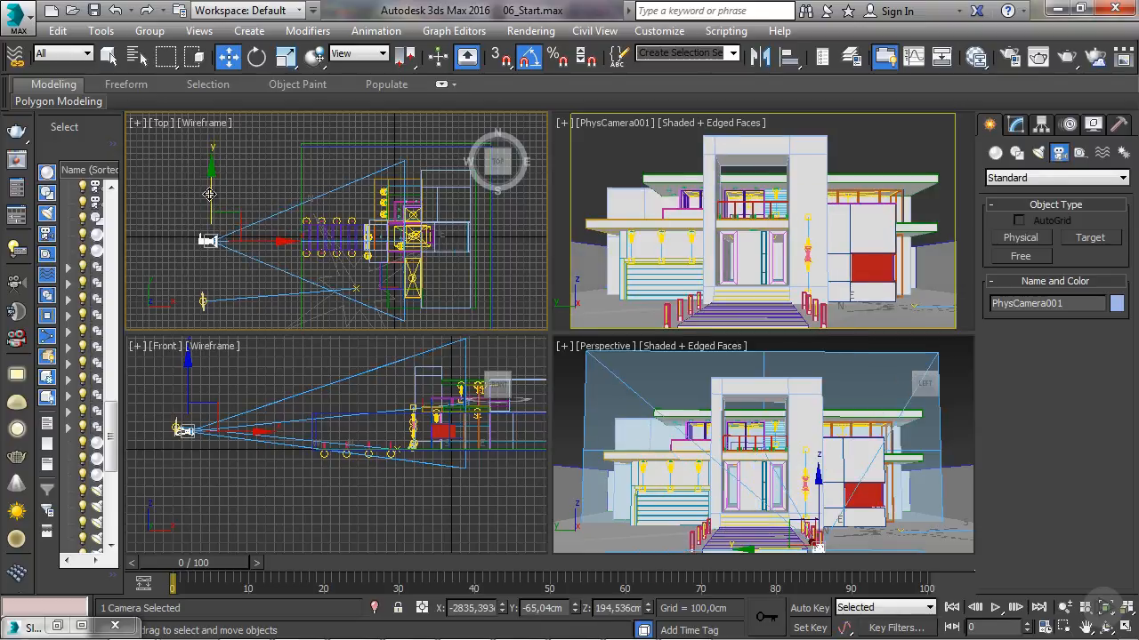
{"action": "mouse_move", "coordinate": [209, 198]}
{"action": "left_mouse_down"}
{"action": "mouse_move", "coordinate": [208, 185]}
{"action": "mouse_move", "coordinate": [211, 198]}
{"action": "left_mouse_up"}
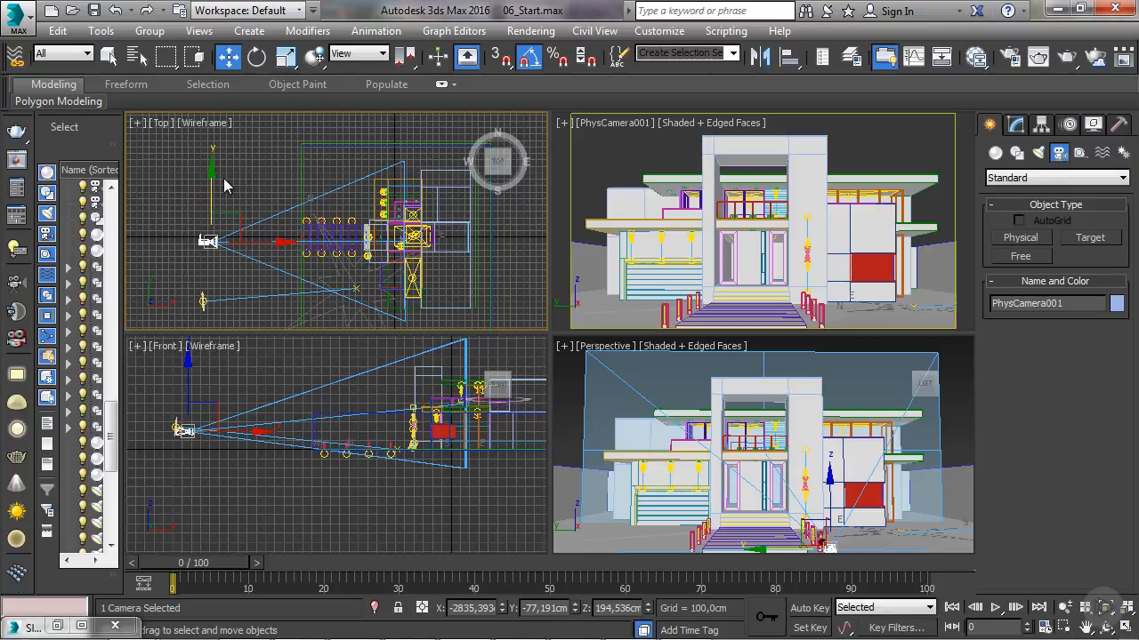
Set the physical camera's vertical tilt correction to 0.1 in its perspective control settings.
{"action": "left_click", "coordinate": [1016, 125]}
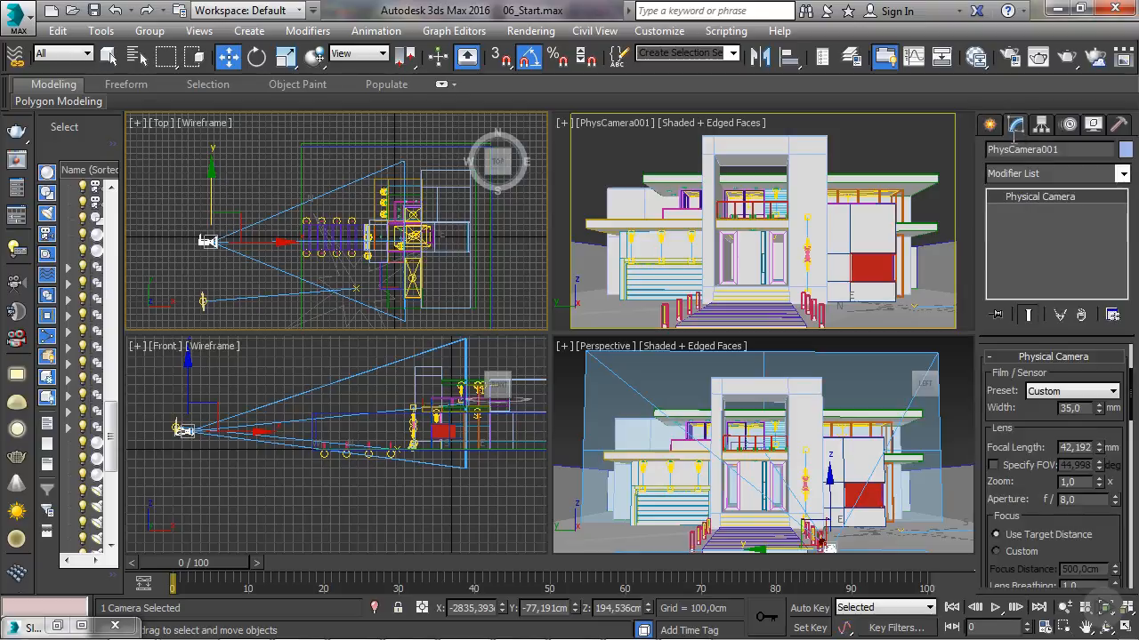
{"action": "mouse_move", "coordinate": [1098, 407]}
{"action": "left_mouse_down"}
{"action": "mouse_move", "coordinate": [1094, 391]}
{"action": "mouse_move", "coordinate": [1097, 422]}
{"action": "left_mouse_up"}
{"action": "scroll", "coordinate": [1043, 511], "scroll_direction": "down", "scroll_amount": 6}
{"action": "left_click_drag", "start_coordinate": [1054, 486], "coordinate": [1035, 185]}
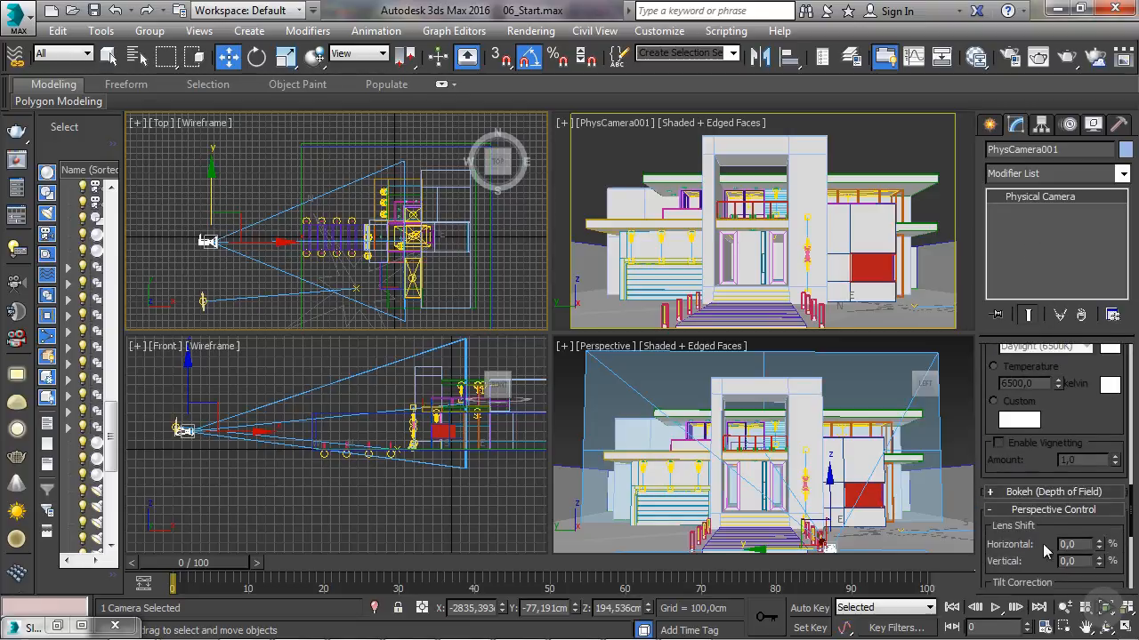
{"action": "left_click_drag", "start_coordinate": [1047, 519], "coordinate": [1052, 373]}
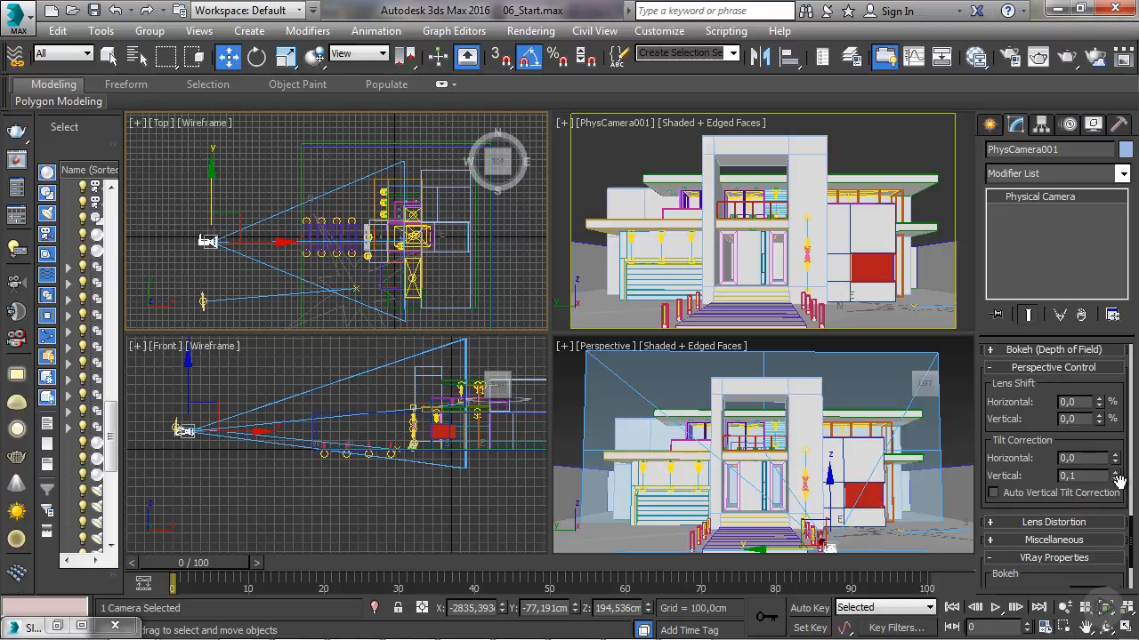
{"action": "left_click_drag", "start_coordinate": [1114, 477], "coordinate": [1007, 474]}
{"action": "key", "text": "Return"}
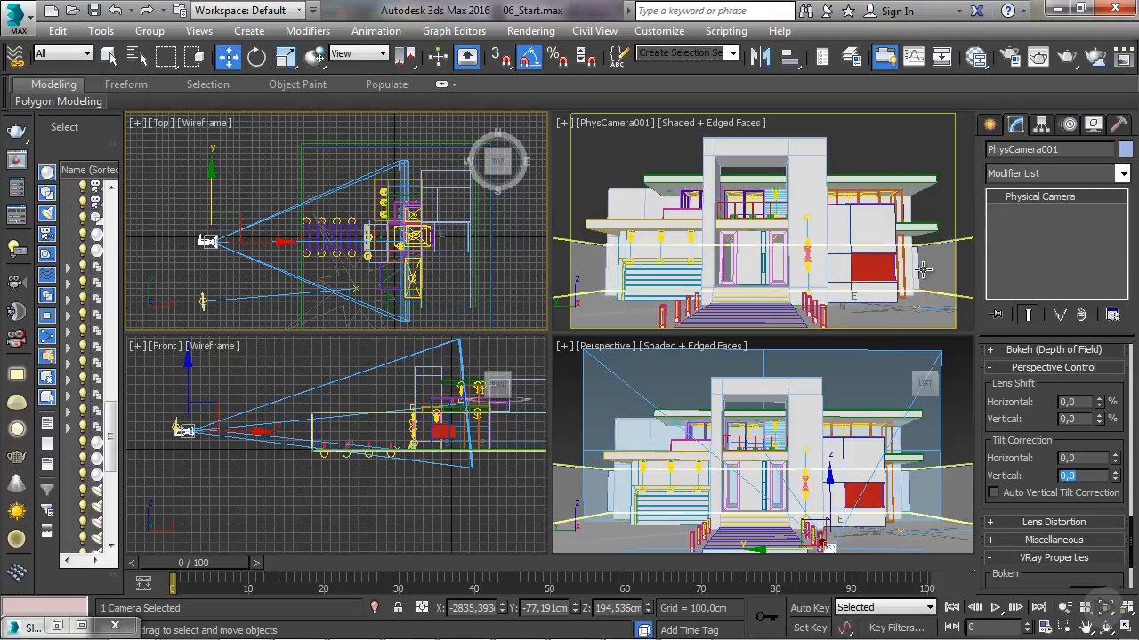
{"action": "left_click_drag", "start_coordinate": [1118, 483], "coordinate": [1116, 479]}
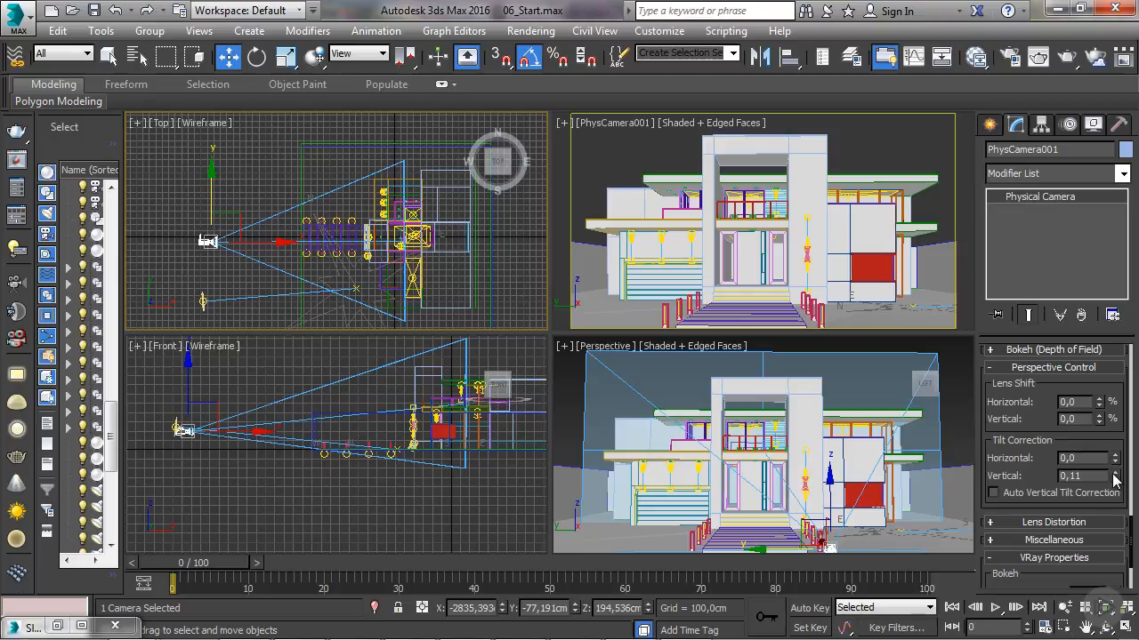
{"action": "left_click_drag", "start_coordinate": [1115, 481], "coordinate": [1117, 485]}
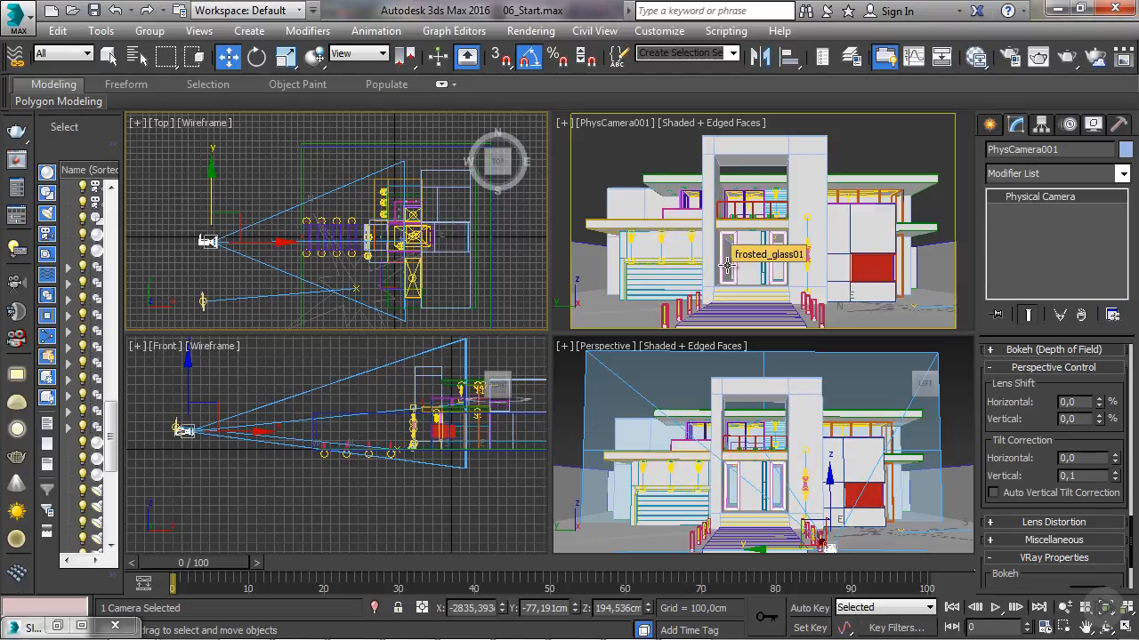
Activate the PhysCamera001 view and start a production render of it.
{"action": "middle_click", "coordinate": [795, 255]}
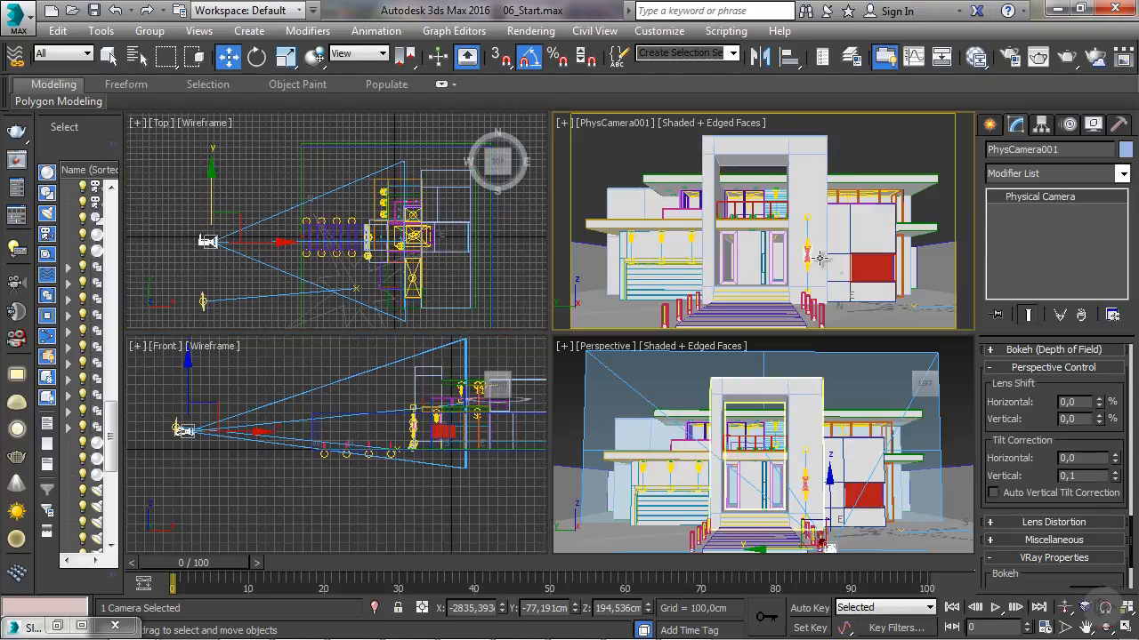
{"action": "left_click", "coordinate": [1070, 64]}
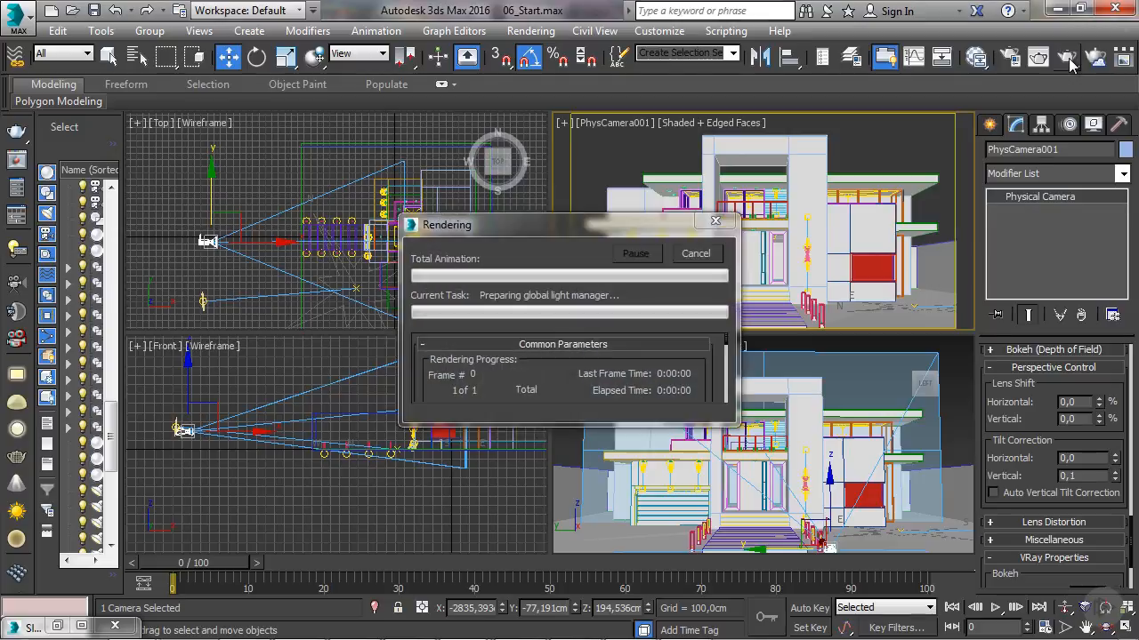